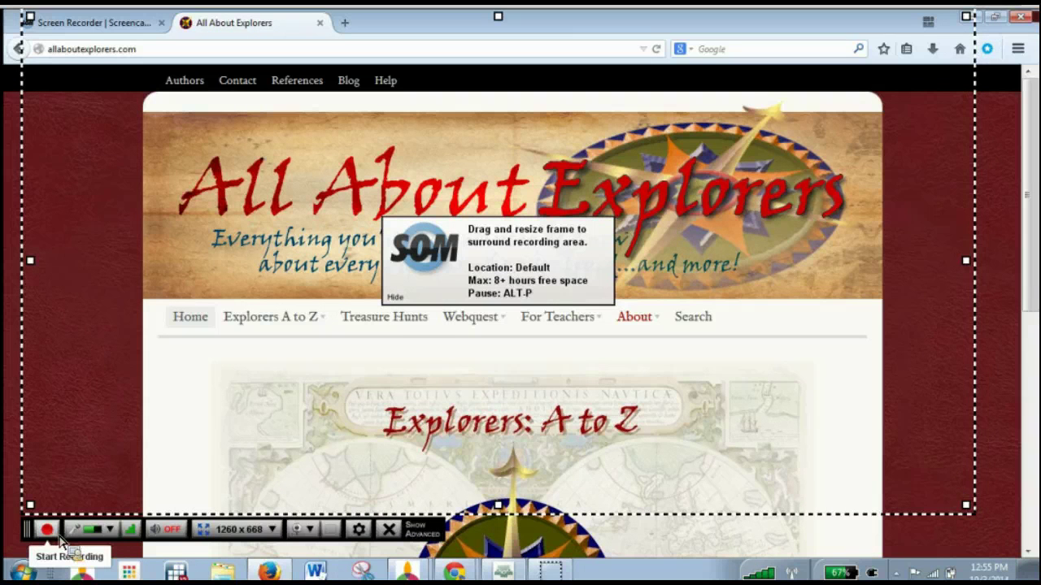
{"action": "left_click", "coordinate": [273, 530]}
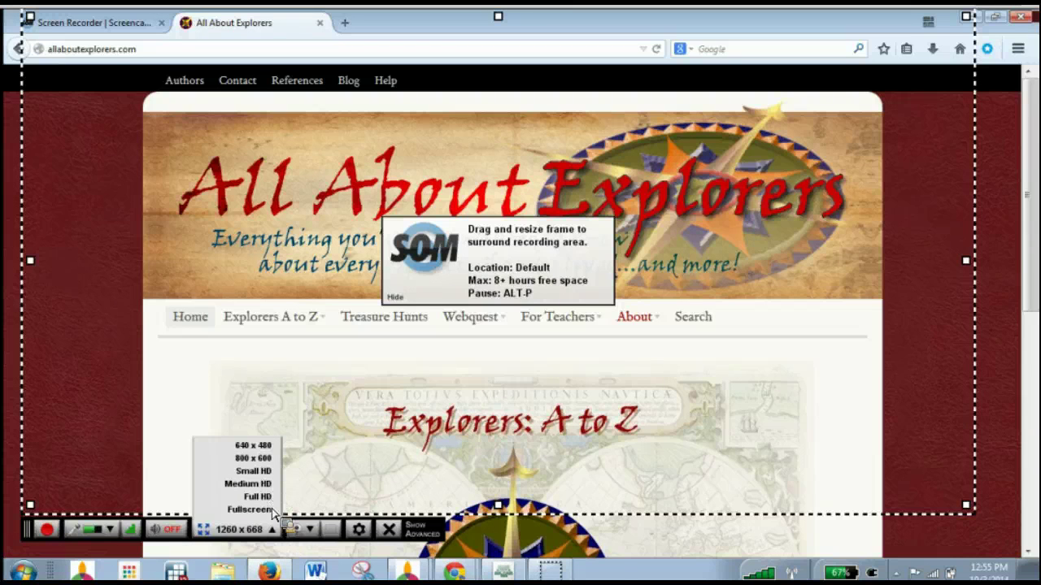
{"action": "key", "text": "XF86AudioLowerVolume"}
{"action": "key", "text": "XF86AudioLowerVolume"}
{"action": "key", "text": "XF86AudioLowerVolume"}
{"action": "key", "text": "XF86AudioLowerVolume"}
{"action": "key", "text": "XF86AudioLowerVolume"}
{"action": "key", "text": "XF86AudioLowerVolume"}
{"action": "key", "text": "XF86AudioLowerVolume"}
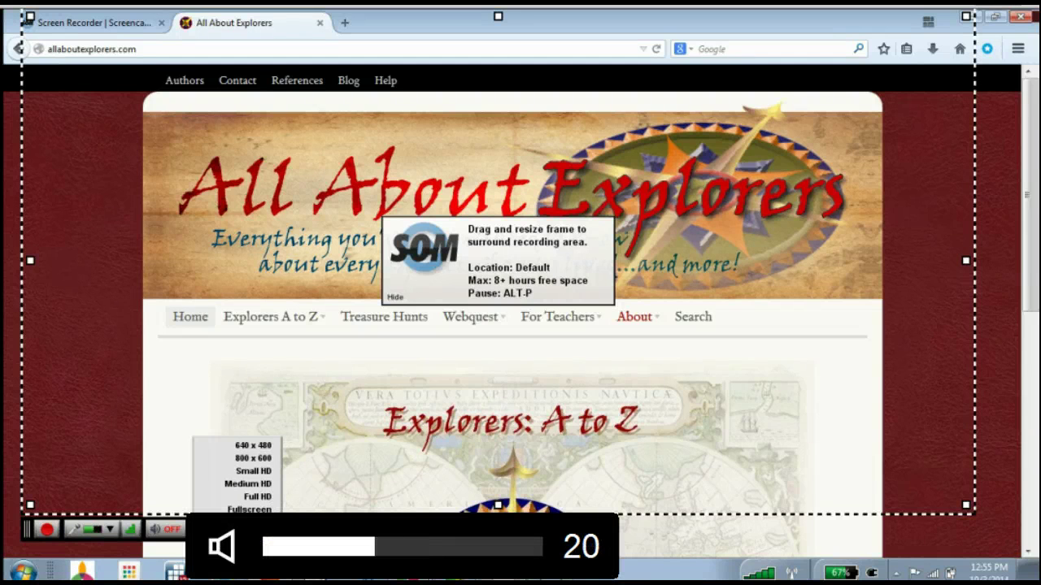
{"action": "left_click", "coordinate": [273, 509]}
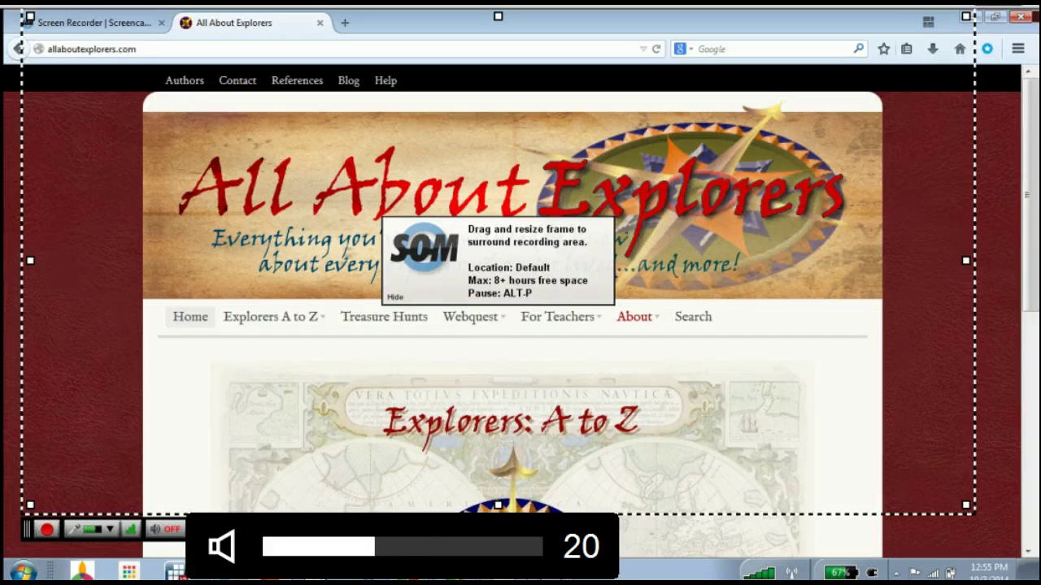
{"action": "key", "text": "XF86AudioRaiseVolume"}
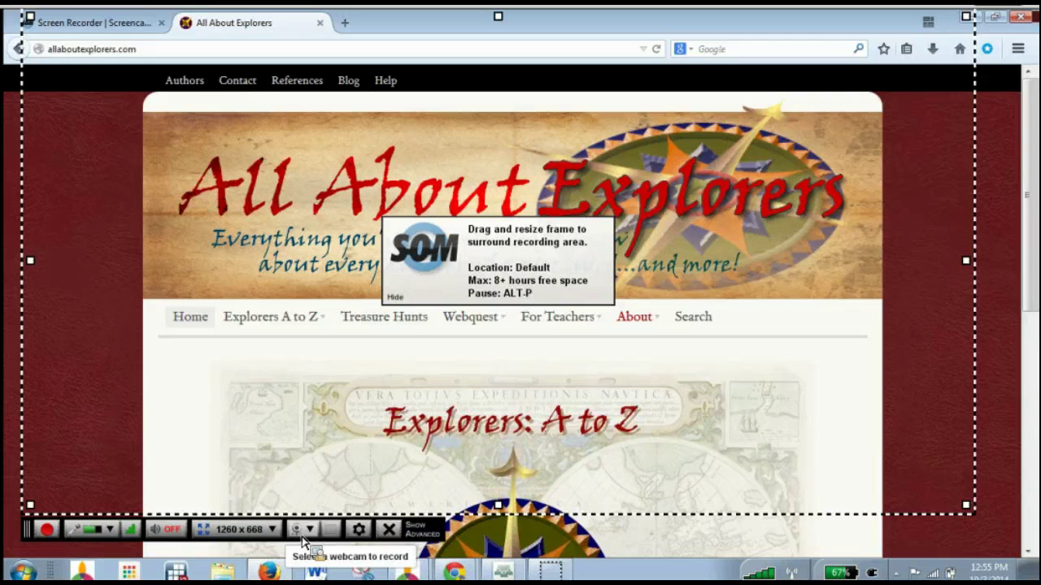
Start the screen recording and open the Vasco Nunez de Balboa page on the All About Explorers site.
{"action": "left_click", "coordinate": [47, 531]}
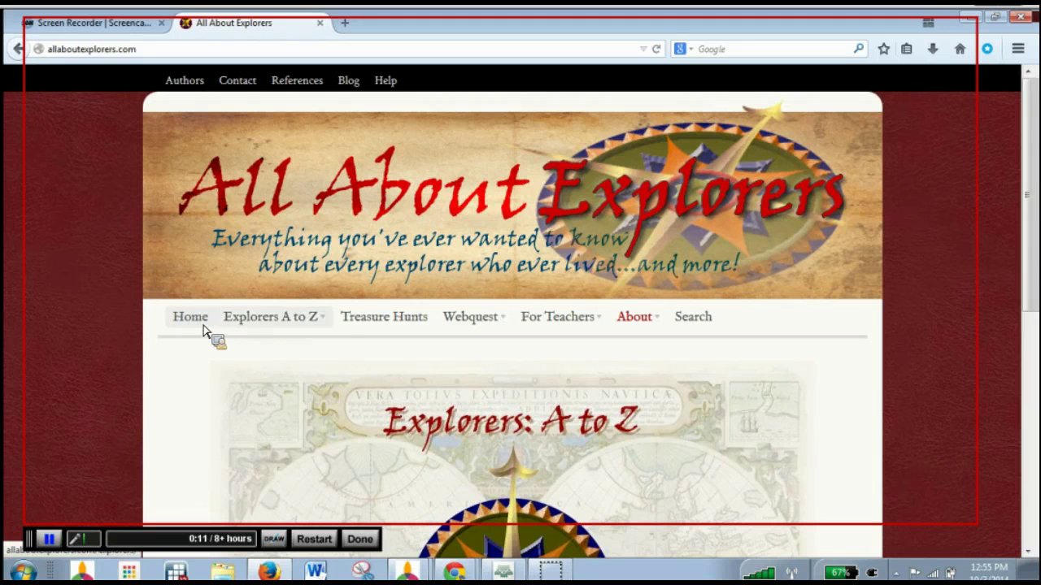
{"action": "left_click", "coordinate": [273, 340]}
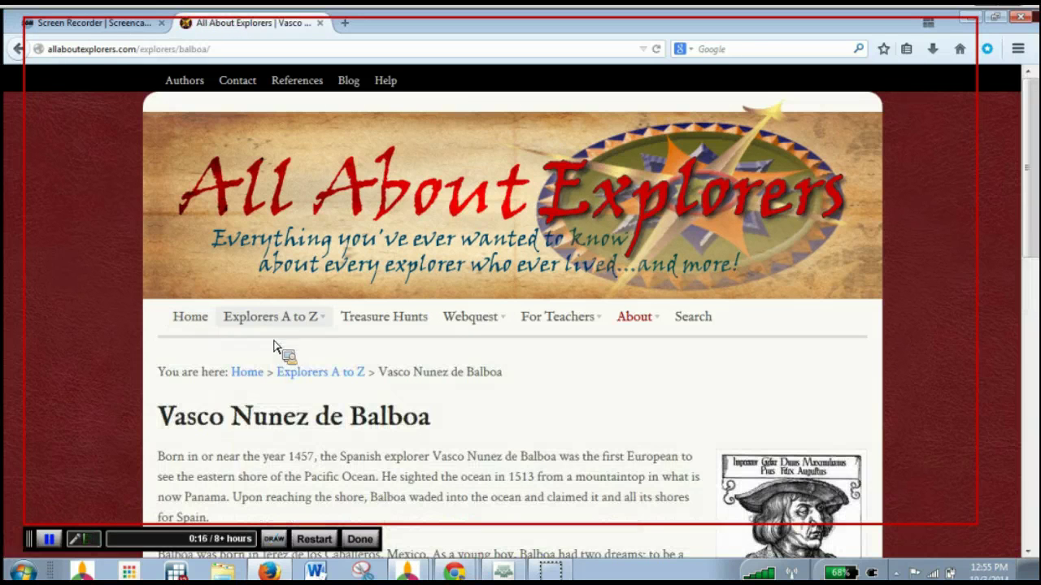
{"action": "scroll", "coordinate": [419, 319], "scroll_direction": "down", "scroll_amount": 4}
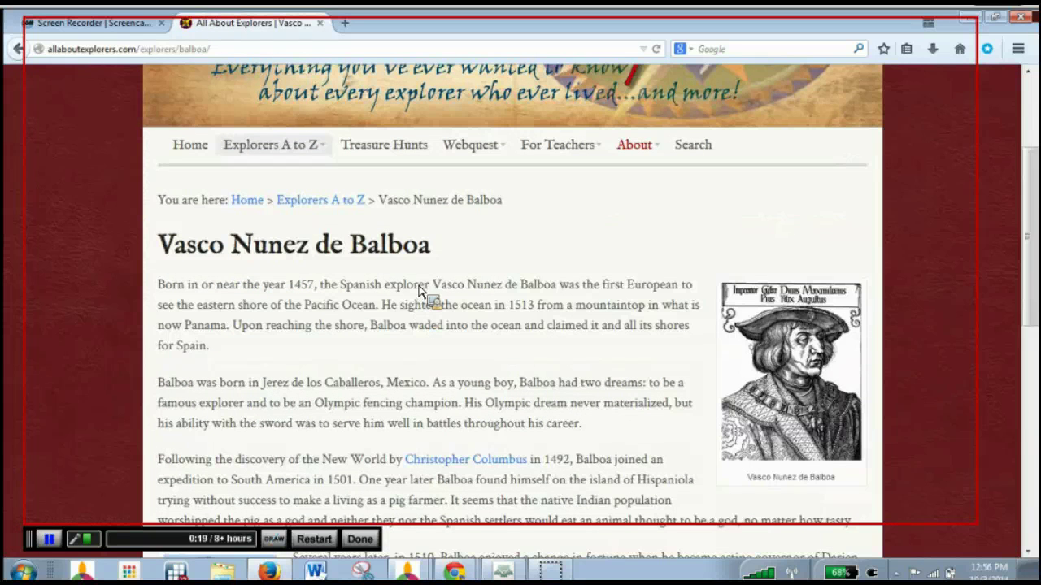
Open the site's Webquest page and show its introduction and section links in the recording.
{"action": "mouse_move", "coordinate": [470, 146]}
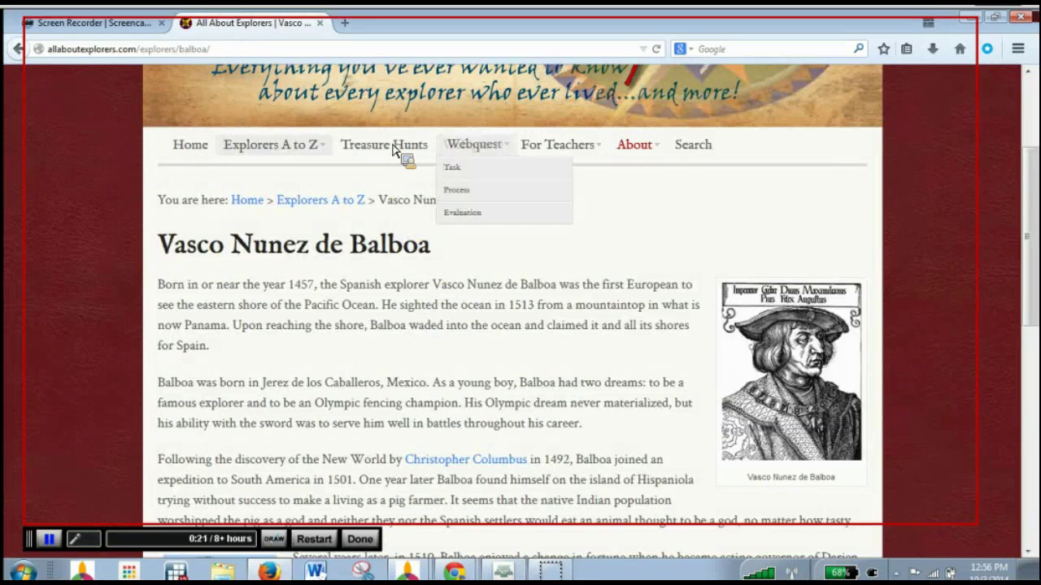
{"action": "left_click", "coordinate": [498, 151]}
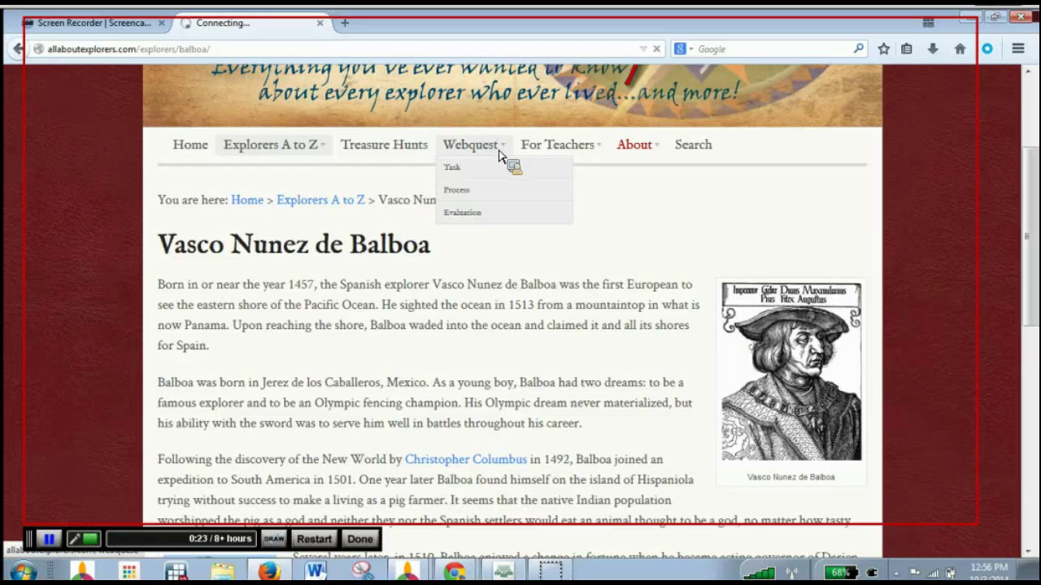
{"action": "scroll", "coordinate": [425, 370], "scroll_direction": "down", "scroll_amount": 2}
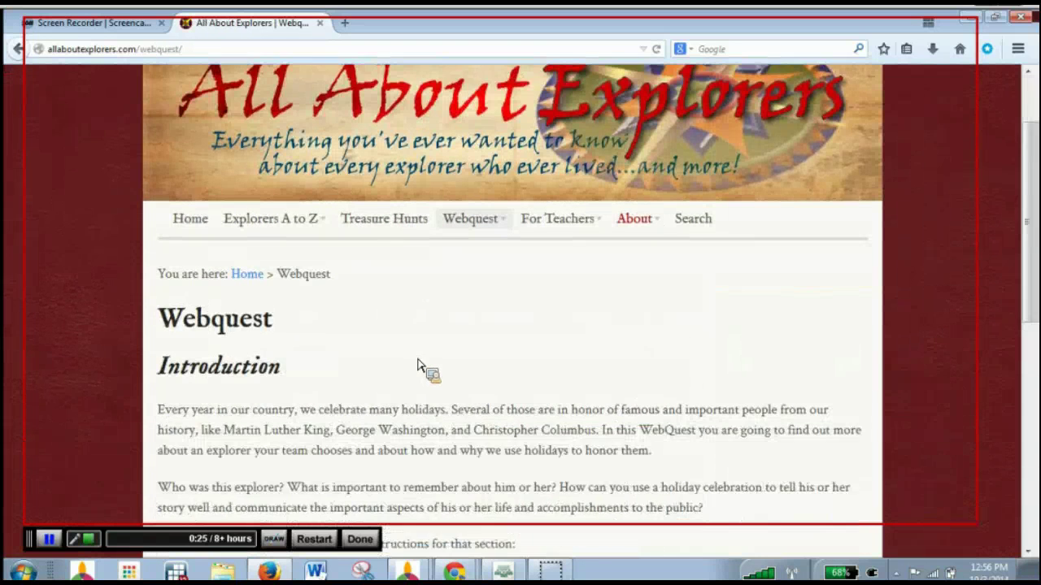
{"action": "scroll", "coordinate": [423, 361], "scroll_direction": "down", "scroll_amount": 4}
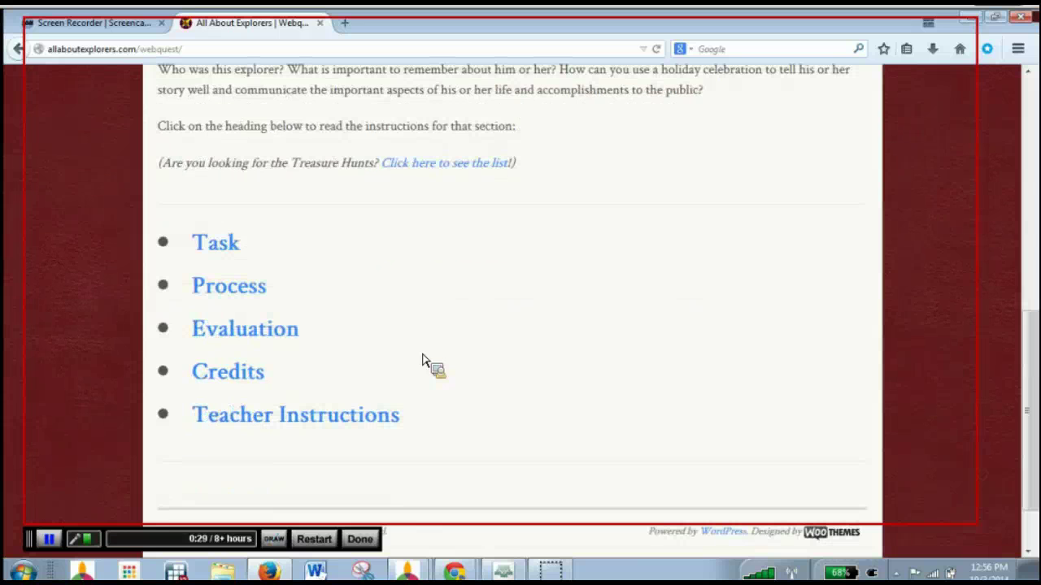
{"action": "scroll", "coordinate": [423, 361], "scroll_direction": "up", "scroll_amount": 6}
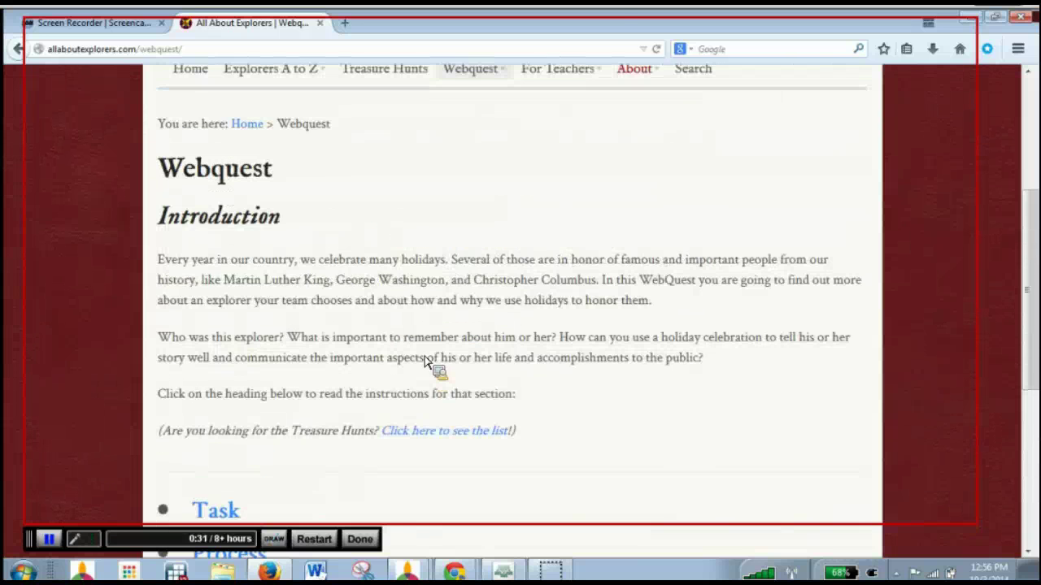
{"action": "mouse_move", "coordinate": [602, 237]}
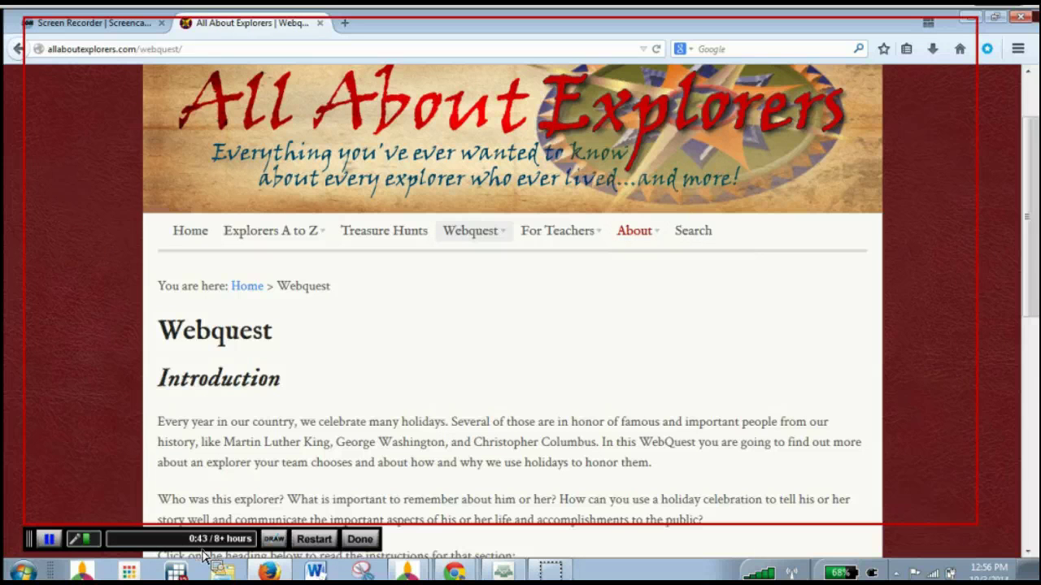
Draw a red freehand line and a red arrow over the Webquest page during the recording, and erase both.
{"action": "left_click", "coordinate": [274, 540]}
{"action": "left_click_drag", "start_coordinate": [301, 267], "coordinate": [611, 352]}
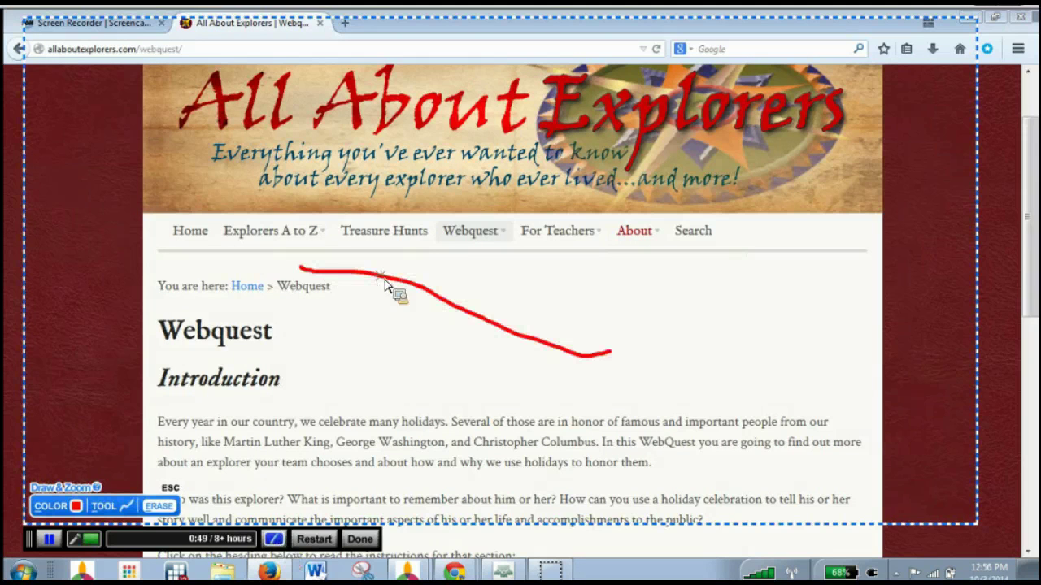
{"action": "mouse_move", "coordinate": [557, 284]}
{"action": "left_mouse_down"}
{"action": "mouse_move", "coordinate": [753, 303]}
{"action": "mouse_move", "coordinate": [728, 315]}
{"action": "left_mouse_up"}
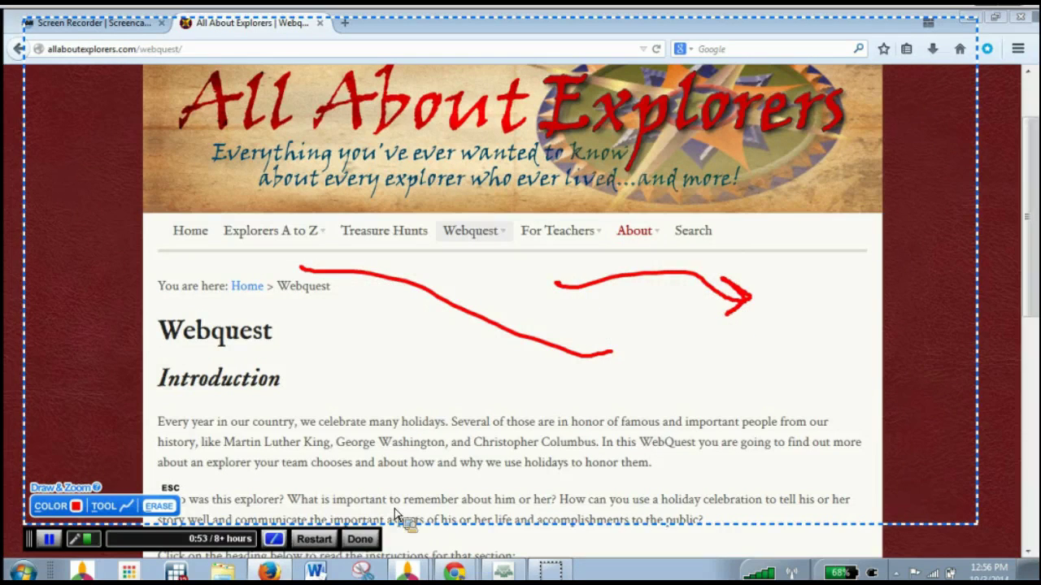
{"action": "left_click", "coordinate": [161, 507]}
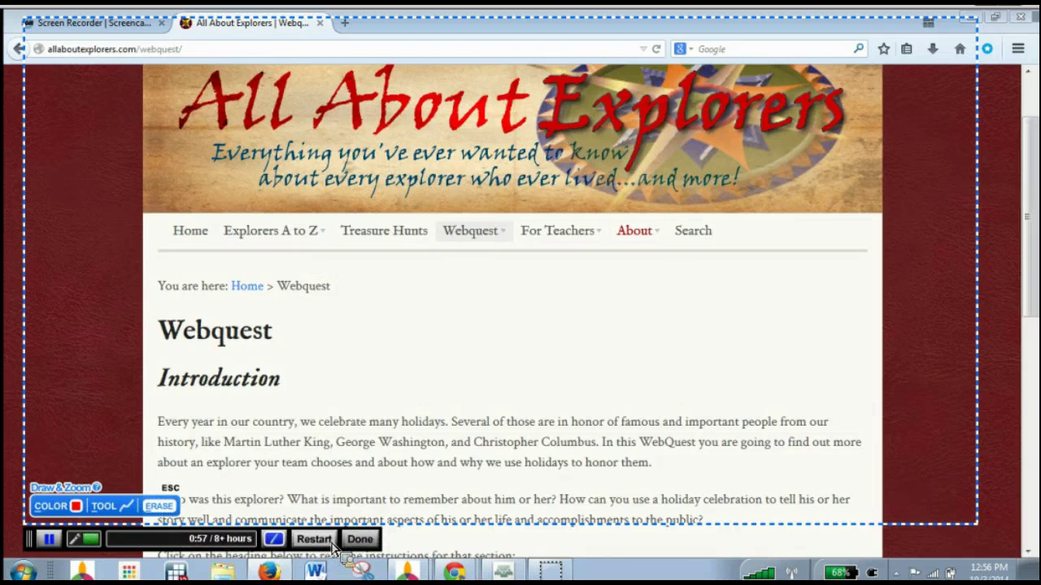
Pause and resume the screen recording, and finish it to open its preview.
{"action": "left_click", "coordinate": [49, 540]}
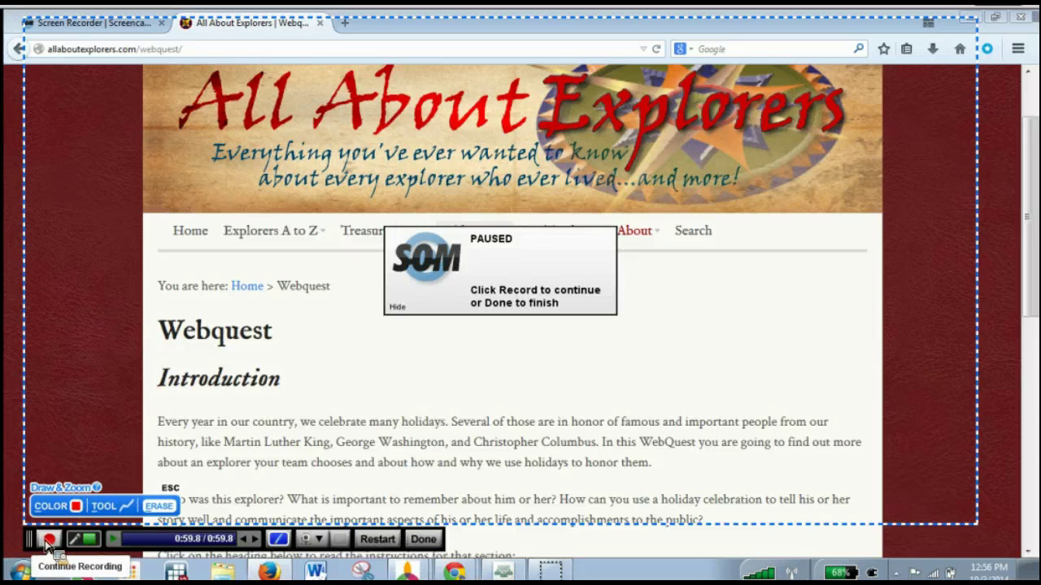
{"action": "left_click", "coordinate": [47, 540]}
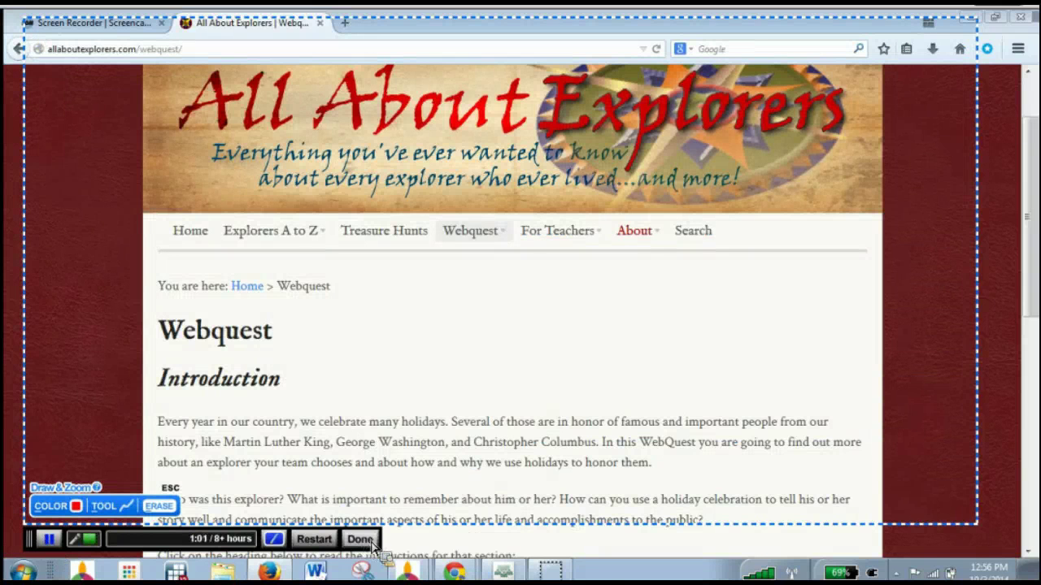
{"action": "left_click", "coordinate": [360, 539]}
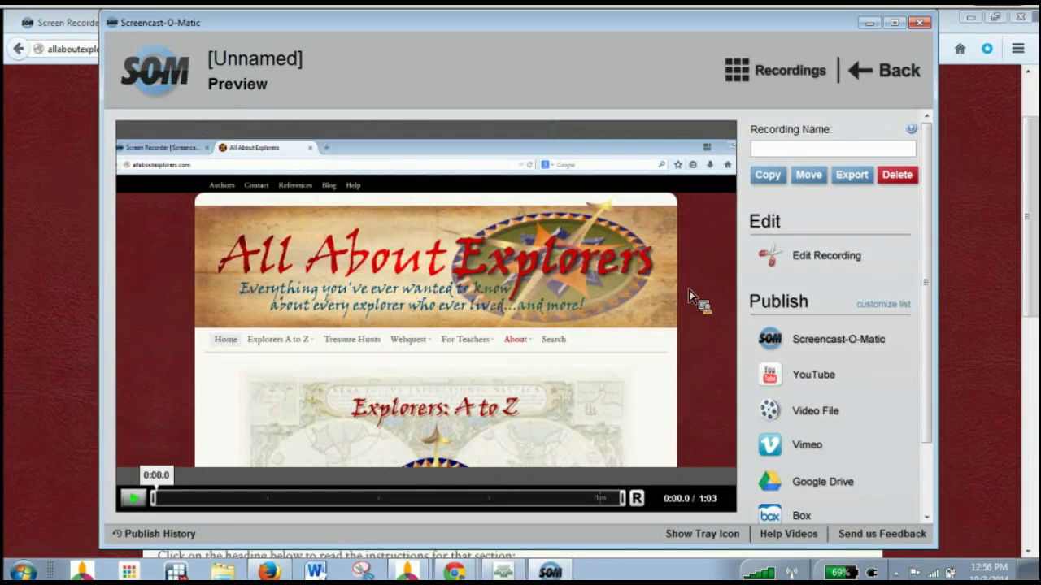
Name the recording "Screencast-o-Matic Test Video".
{"action": "type", "text": "Screencast-"}
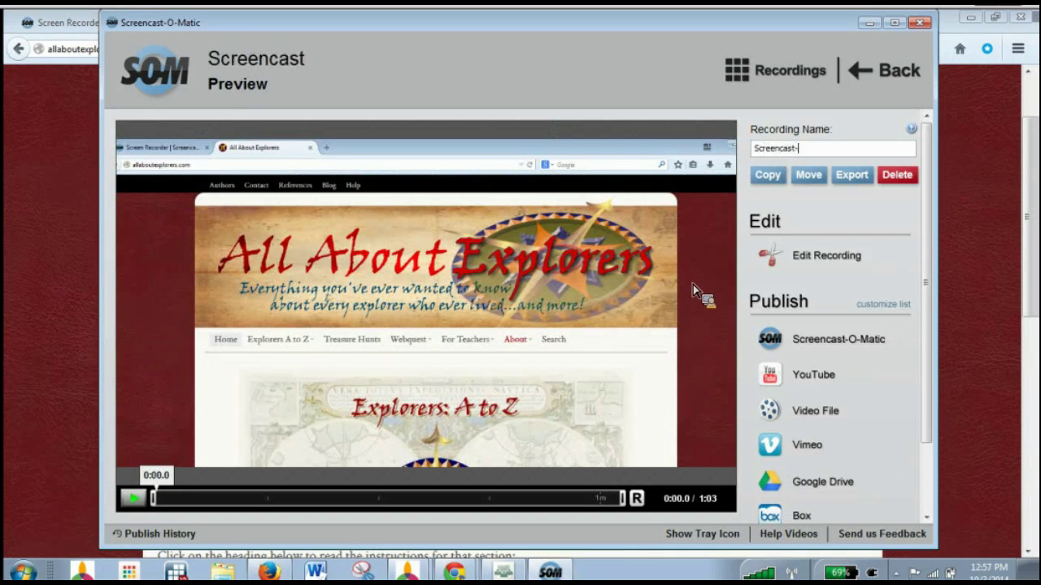
{"action": "type", "text": "o-Matic T"}
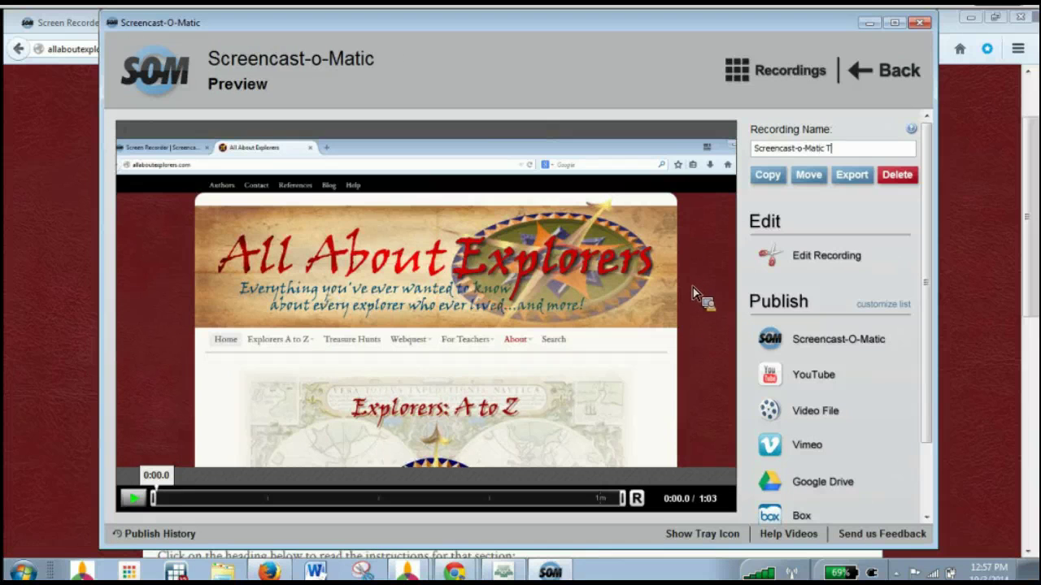
{"action": "type", "text": "est Video"}
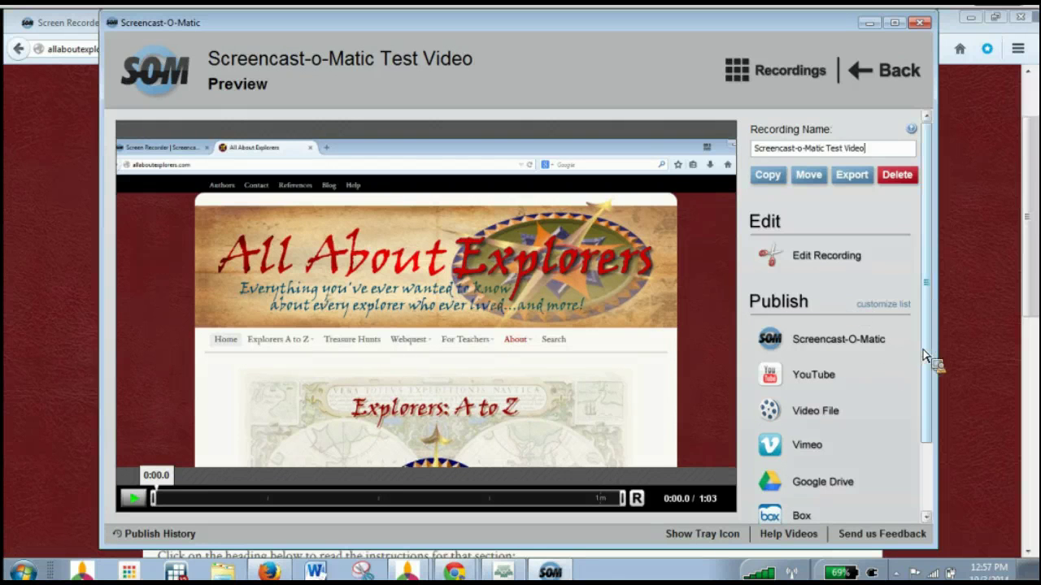
Review the YouTube publishing settings for the recording, including category, privacy, quality and account, and return to the preview without uploading.
{"action": "scroll", "coordinate": [925, 353], "scroll_direction": "down", "scroll_amount": 2}
{"action": "left_click_drag", "start_coordinate": [934, 387], "coordinate": [952, 428]}
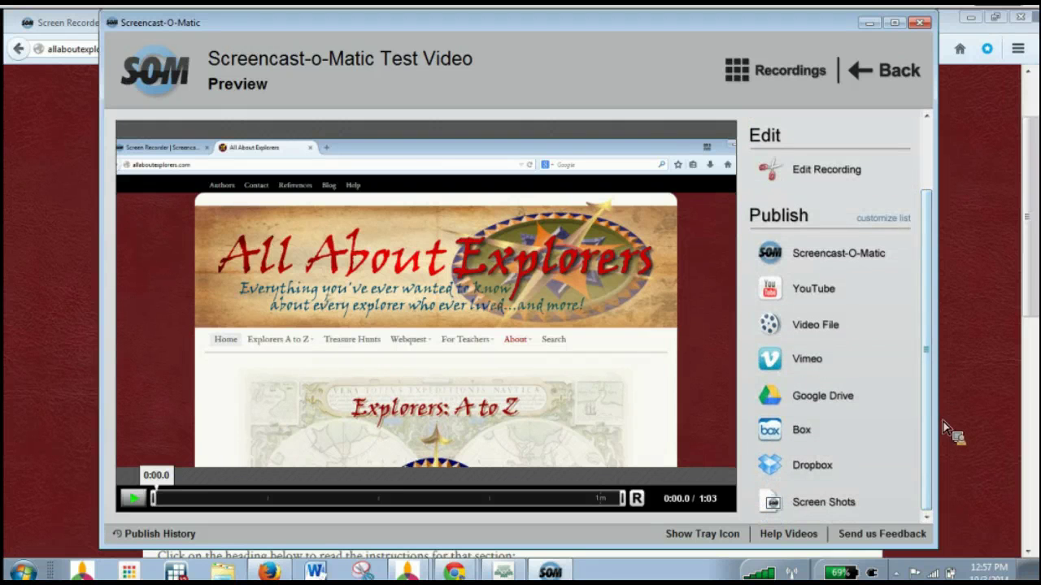
{"action": "left_click", "coordinate": [822, 295]}
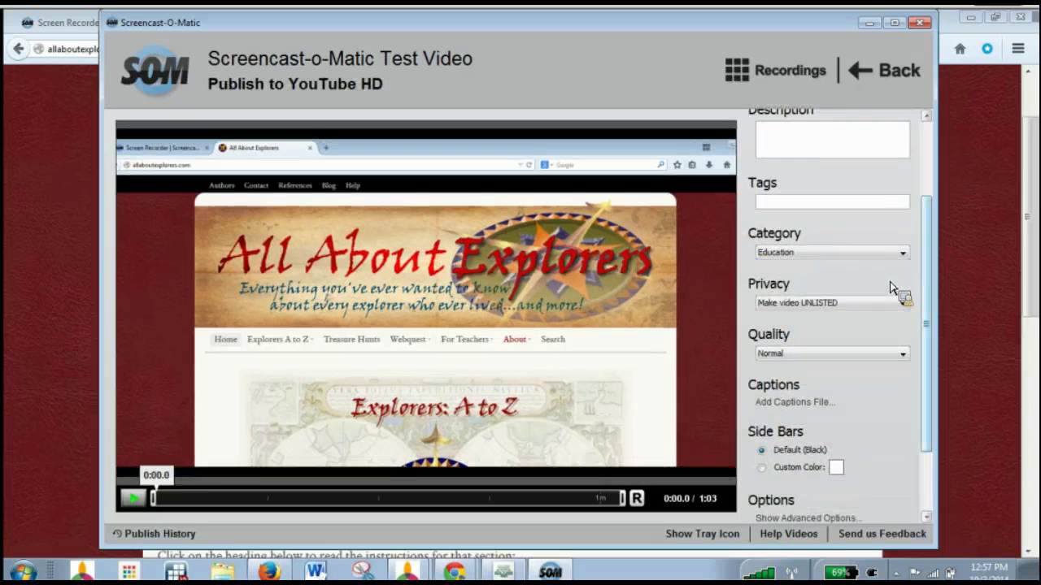
{"action": "scroll", "coordinate": [939, 288], "scroll_direction": "down", "scroll_amount": 3}
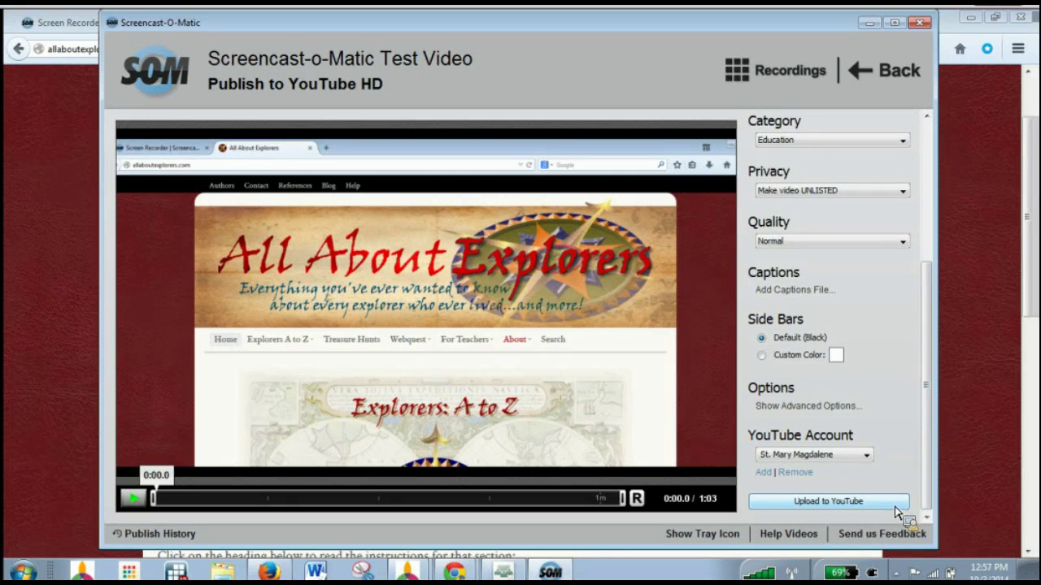
{"action": "left_click_drag", "start_coordinate": [923, 504], "coordinate": [925, 325]}
{"action": "left_click", "coordinate": [863, 71]}
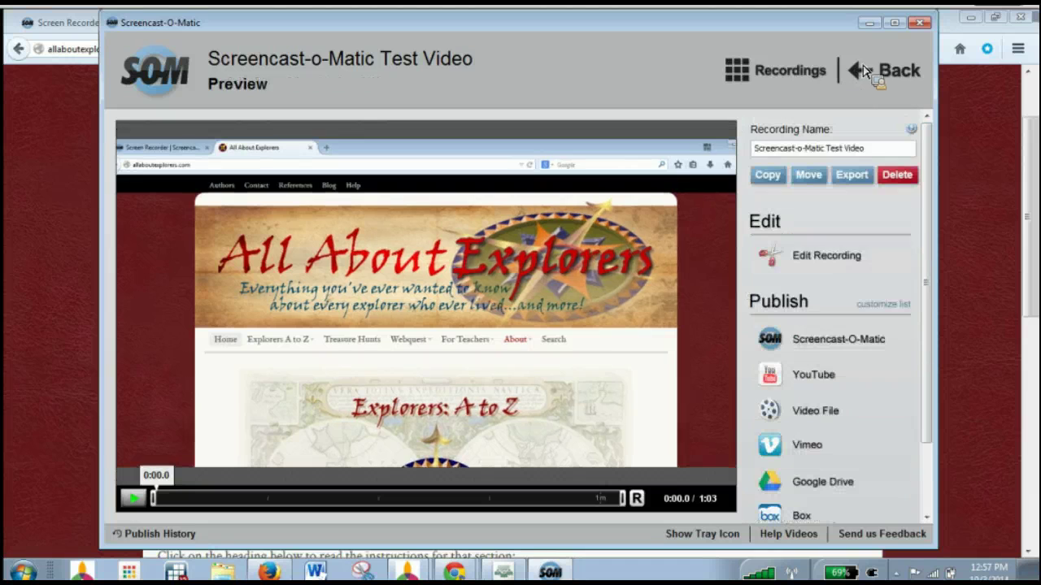
Open the recording for editing and start a 4.00-second overlay at the current time.
{"action": "scroll", "coordinate": [853, 429], "scroll_direction": "down", "scroll_amount": 1}
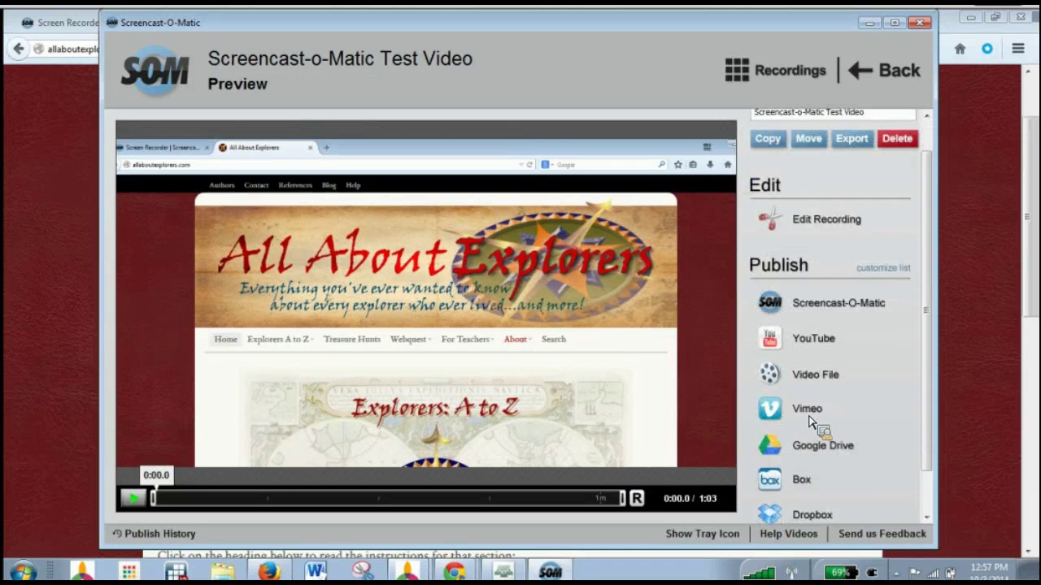
{"action": "scroll", "coordinate": [838, 458], "scroll_direction": "down", "scroll_amount": 2}
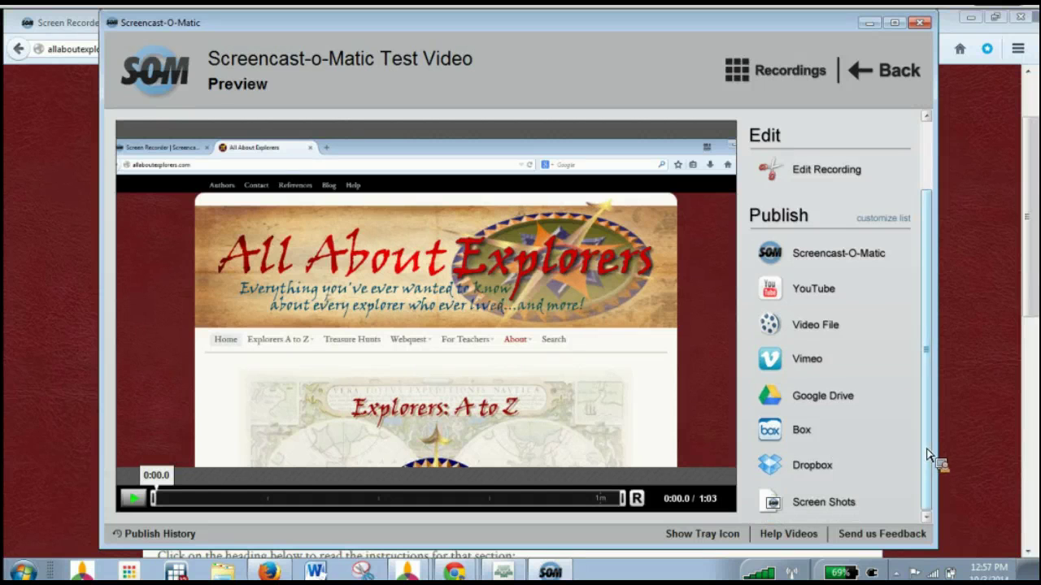
{"action": "scroll", "coordinate": [927, 453], "scroll_direction": "up", "scroll_amount": 2}
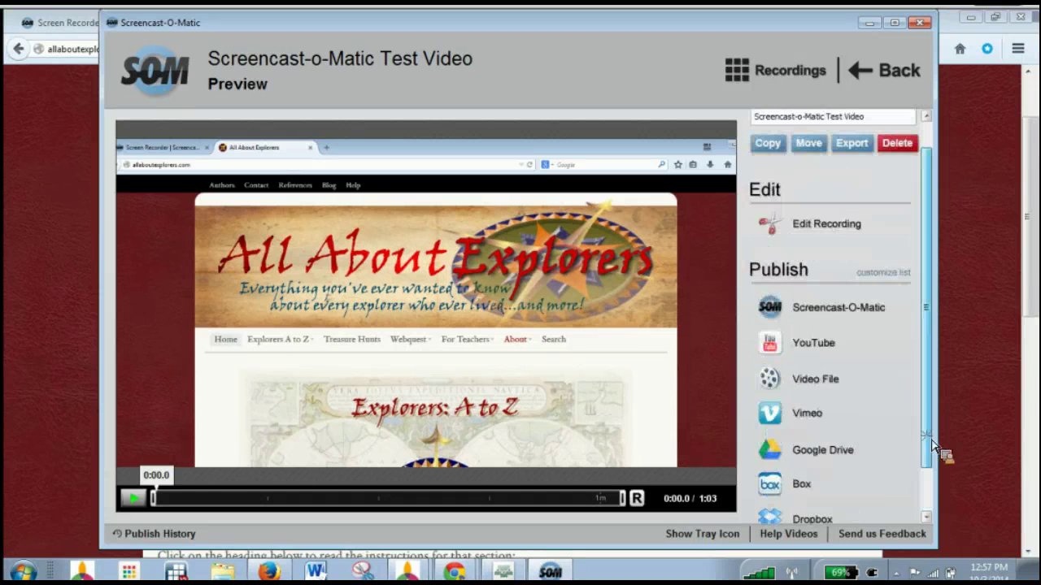
{"action": "left_click", "coordinate": [835, 241]}
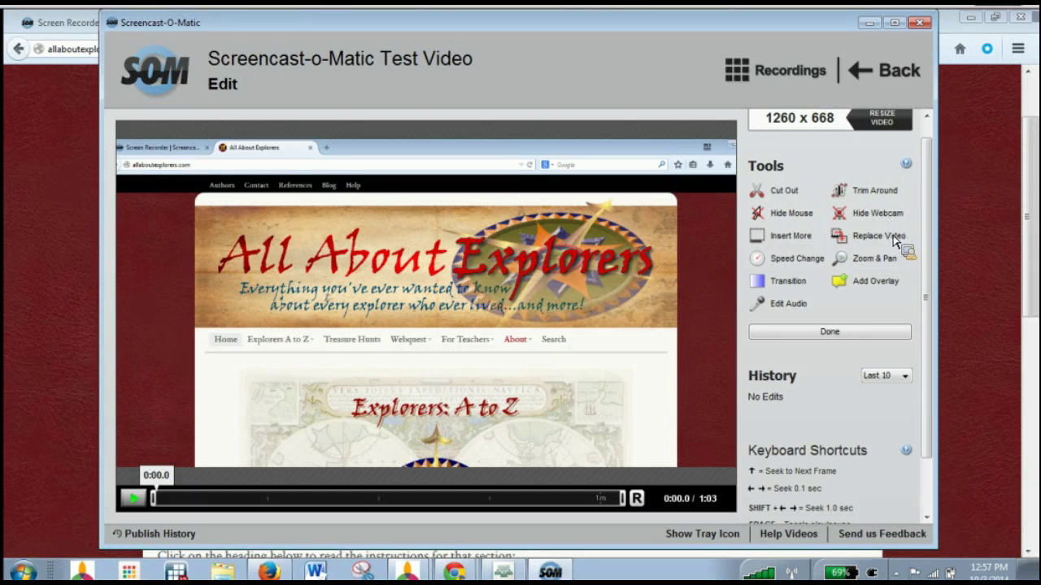
{"action": "left_click", "coordinate": [886, 291]}
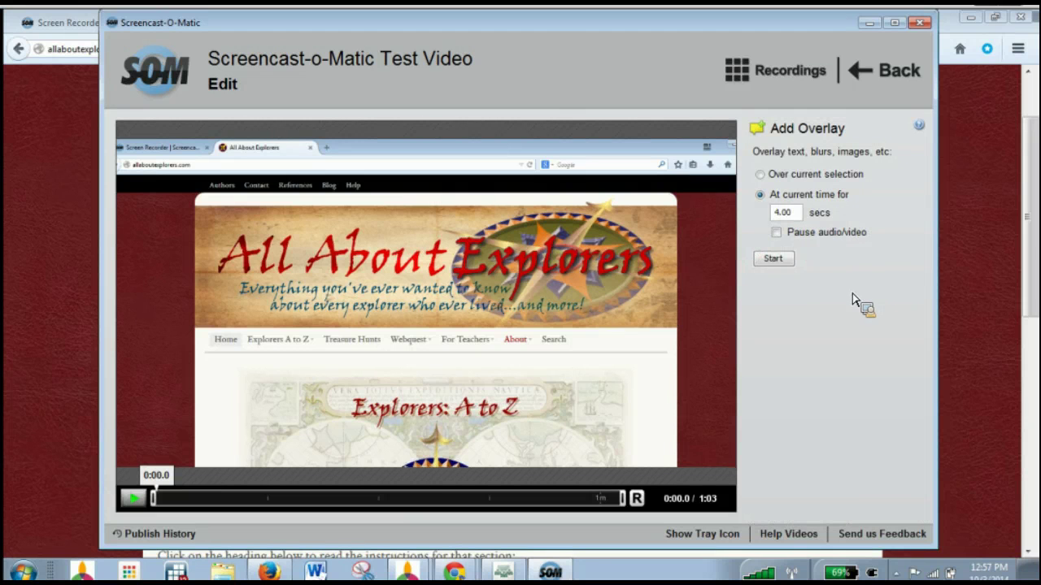
{"action": "left_click", "coordinate": [776, 260]}
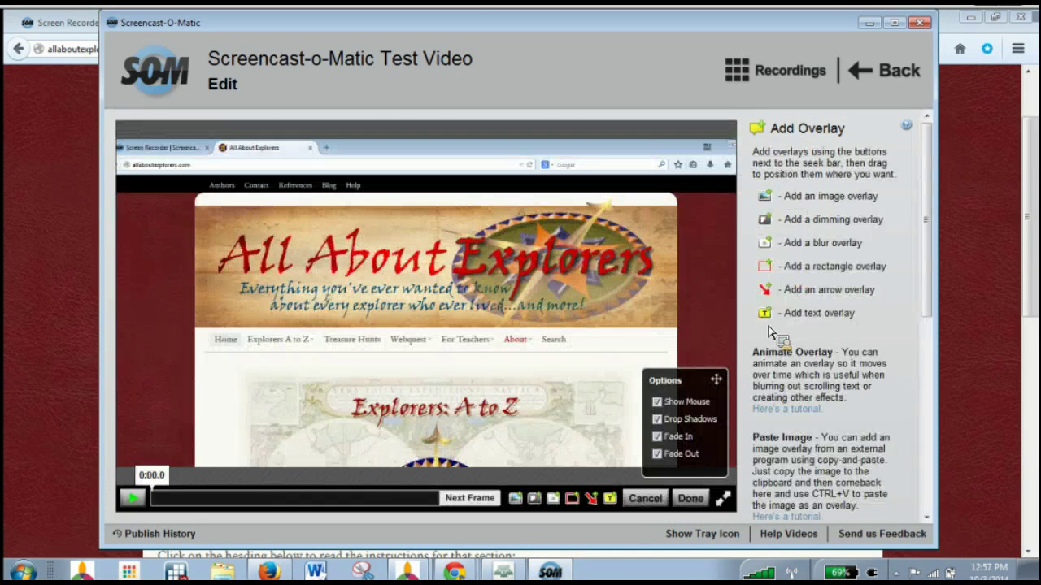
Add a text overlay reading "Click here!" and place it beside the site's Home link in the video frame.
{"action": "left_click", "coordinate": [609, 498]}
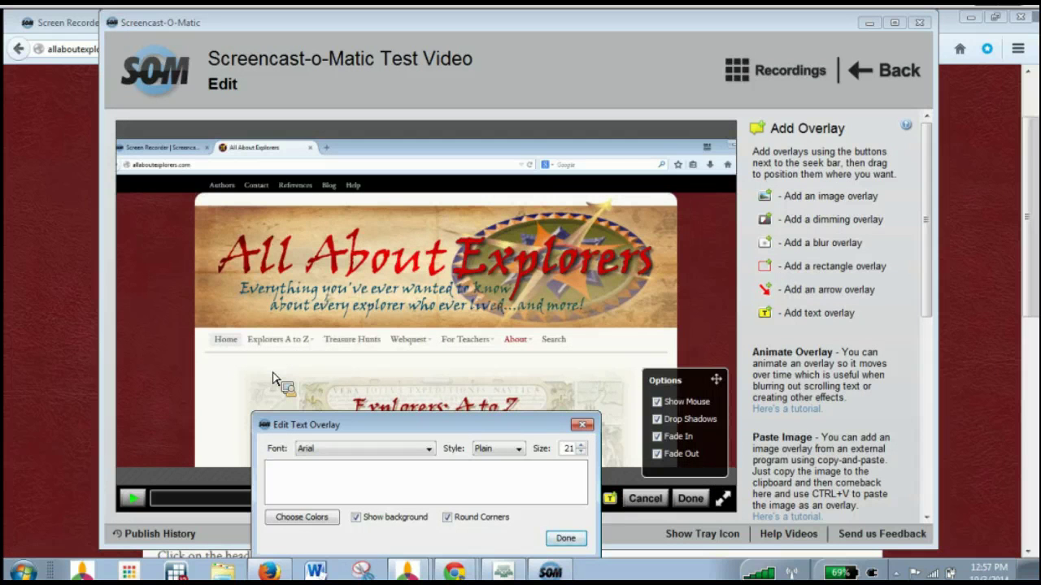
{"action": "type", "text": "Click here!"}
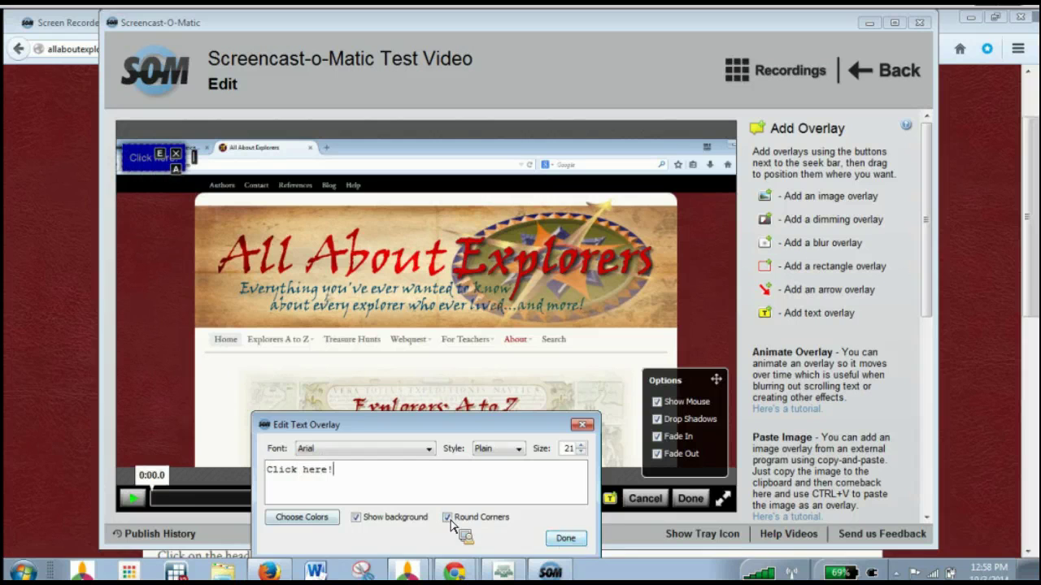
{"action": "left_click", "coordinate": [563, 540]}
{"action": "left_click_drag", "start_coordinate": [164, 175], "coordinate": [184, 355]}
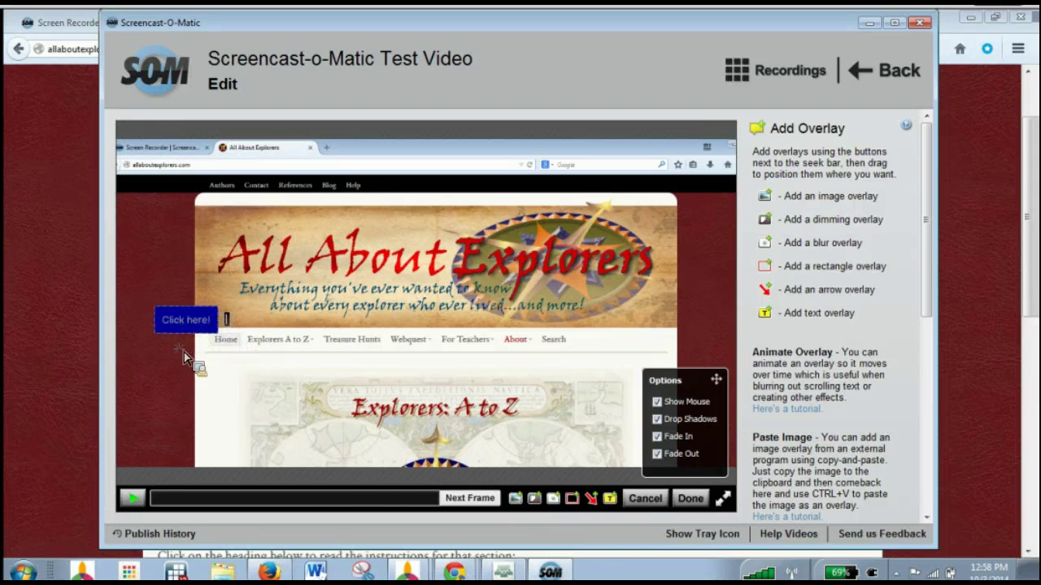
Add a rectangle overlay around the For Teachers link and a blur overlay over the Treasure Hunts link in the video frame.
{"action": "left_click", "coordinate": [238, 389]}
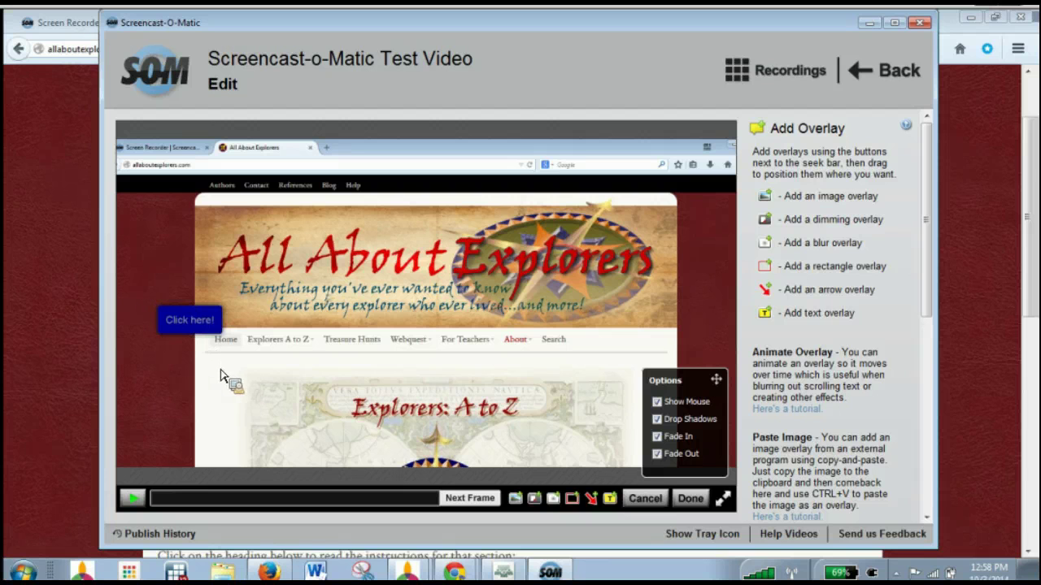
{"action": "left_click", "coordinate": [572, 498]}
{"action": "left_click_drag", "start_coordinate": [528, 410], "coordinate": [499, 353]}
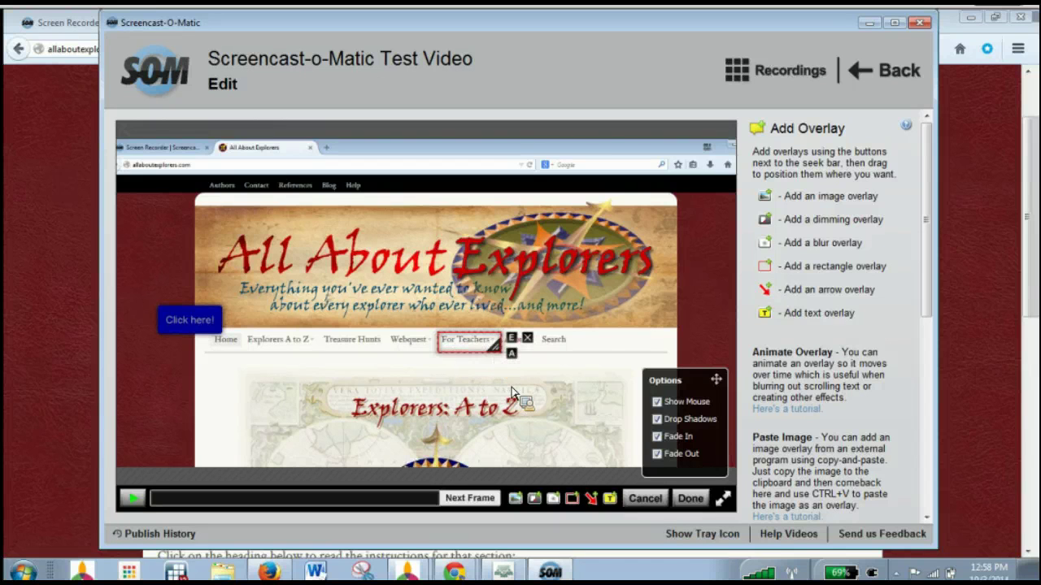
{"action": "left_click", "coordinate": [553, 499]}
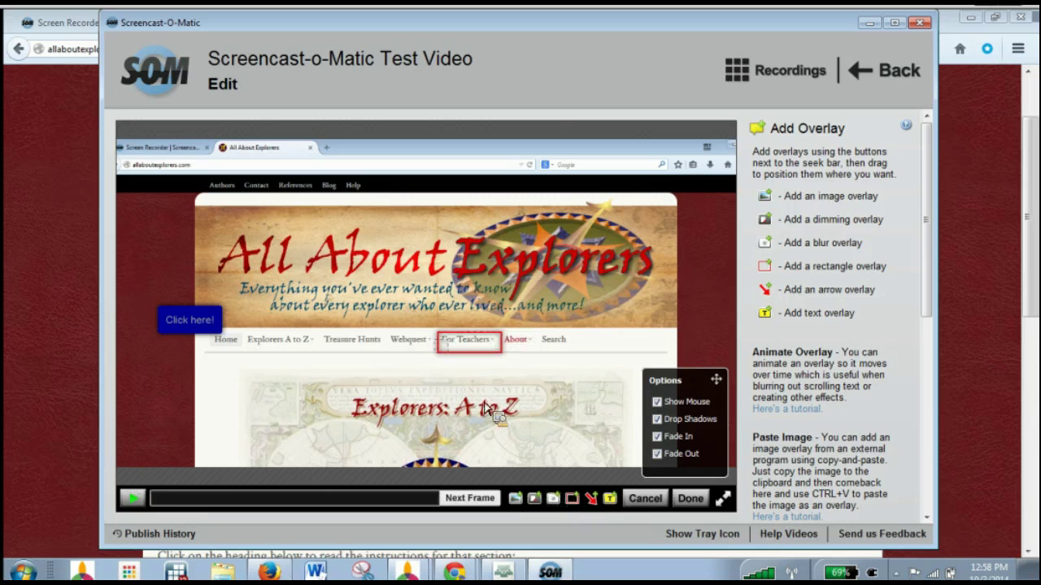
{"action": "left_click", "coordinate": [352, 357]}
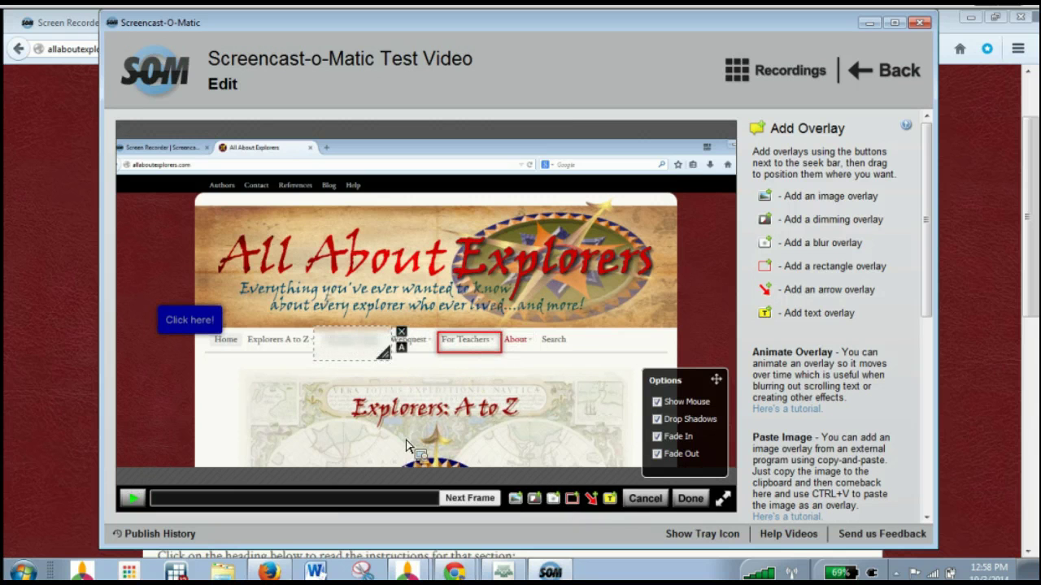
Delete the rectangle overlay around For Teachers and move the blur overlay onto the Search link.
{"action": "left_click", "coordinate": [496, 349]}
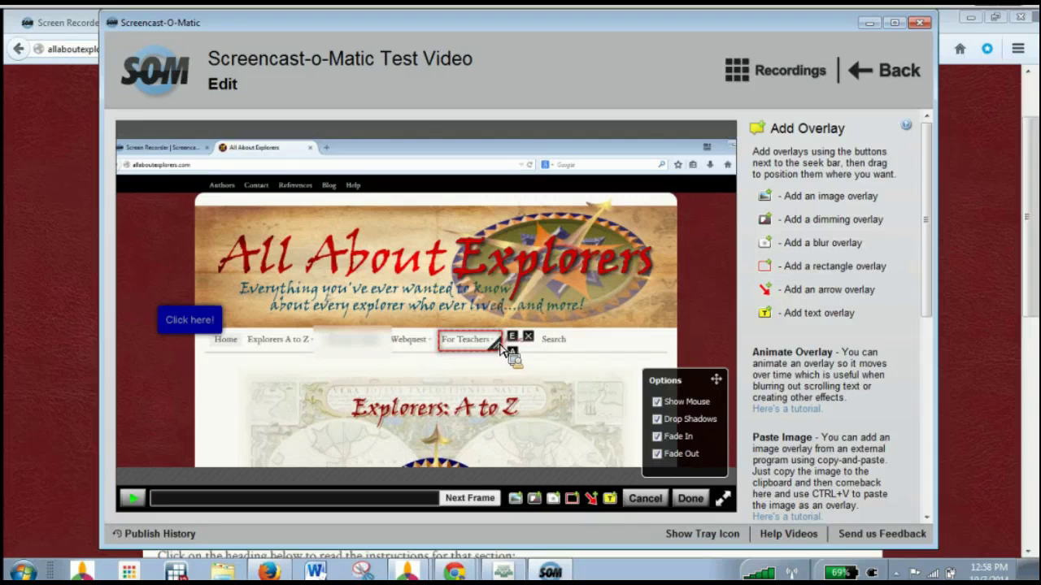
{"action": "left_click", "coordinate": [528, 336]}
{"action": "left_click_drag", "start_coordinate": [374, 358], "coordinate": [569, 359]}
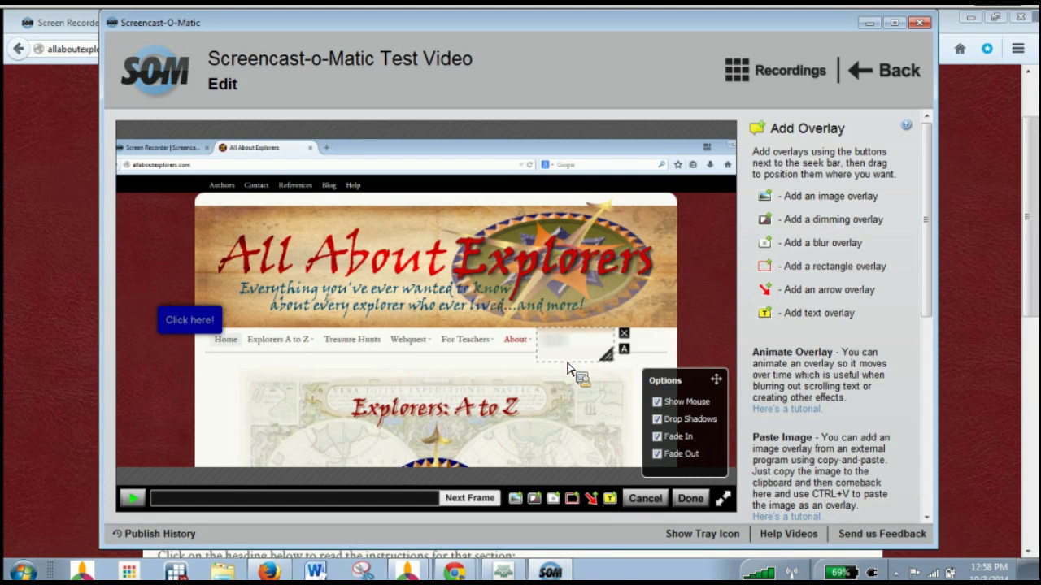
Apply the overlays to the recording and finish editing to return to the preview.
{"action": "key", "text": "XF86AudioLowerVolume"}
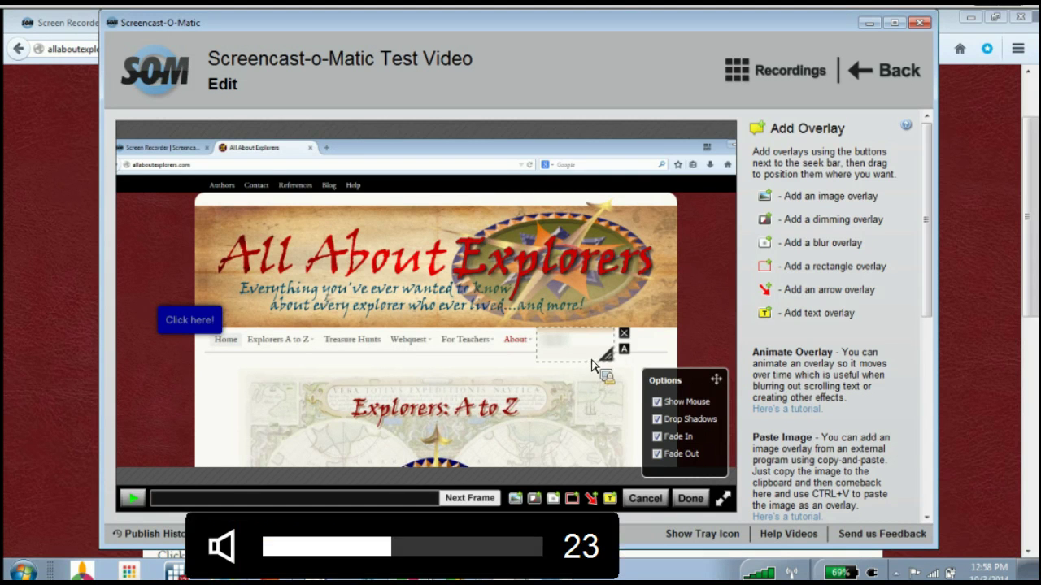
{"action": "left_click", "coordinate": [690, 498]}
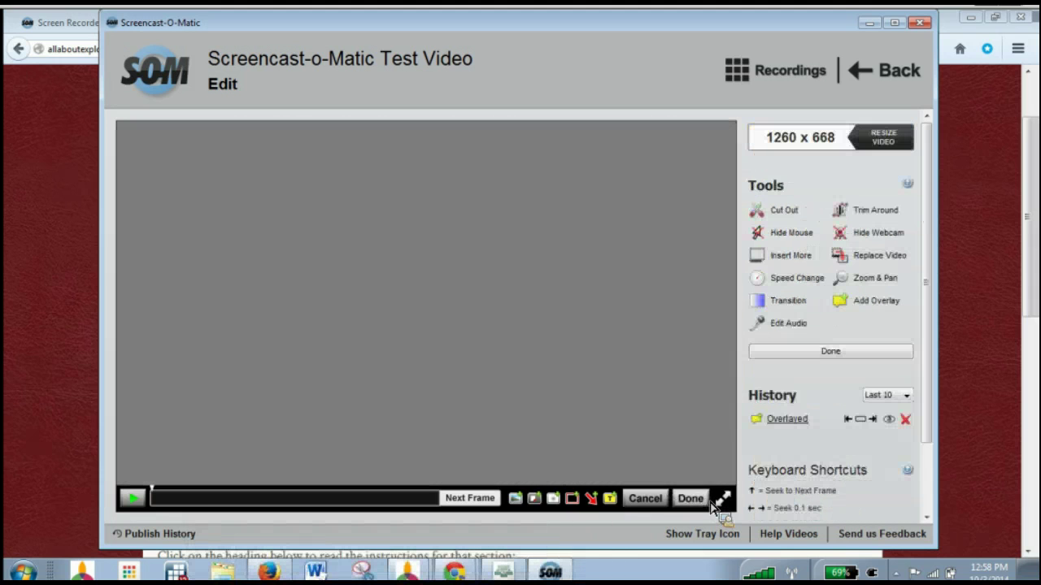
{"action": "left_click", "coordinate": [810, 356]}
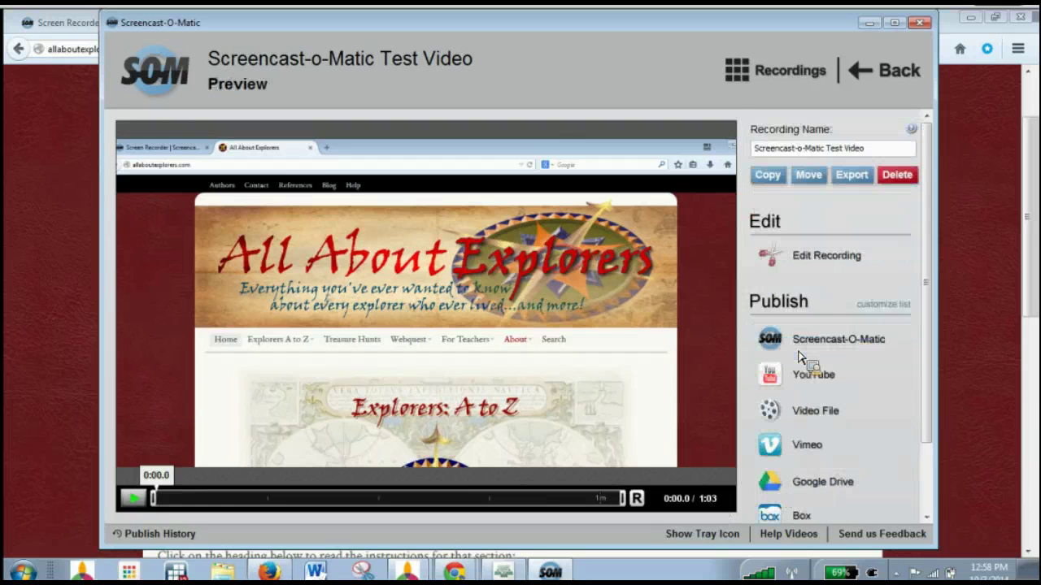
Publish the recording to YouTube with the description "Practice Video", keeping the other publishing settings, and start the upload.
{"action": "scroll", "coordinate": [870, 347], "scroll_direction": "down", "scroll_amount": 2}
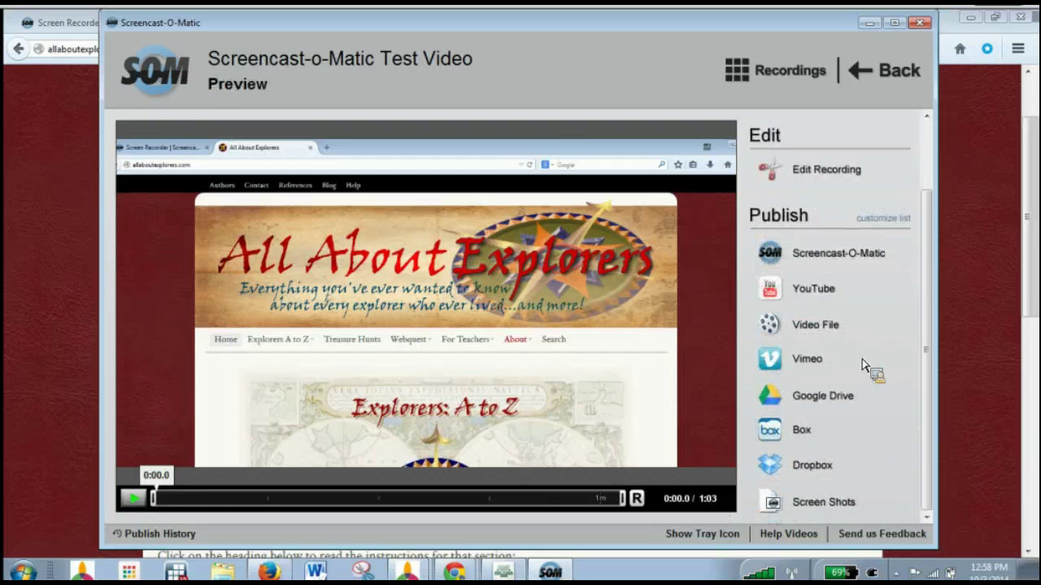
{"action": "left_click", "coordinate": [808, 289]}
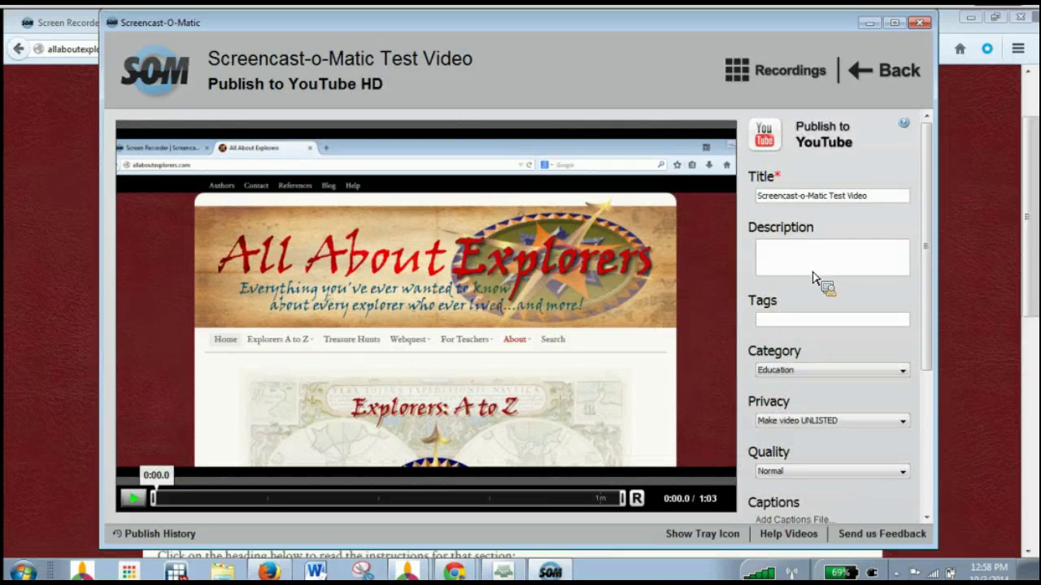
{"action": "type", "text": "Practice Video"}
{"action": "scroll", "coordinate": [825, 278], "scroll_direction": "down", "scroll_amount": 3}
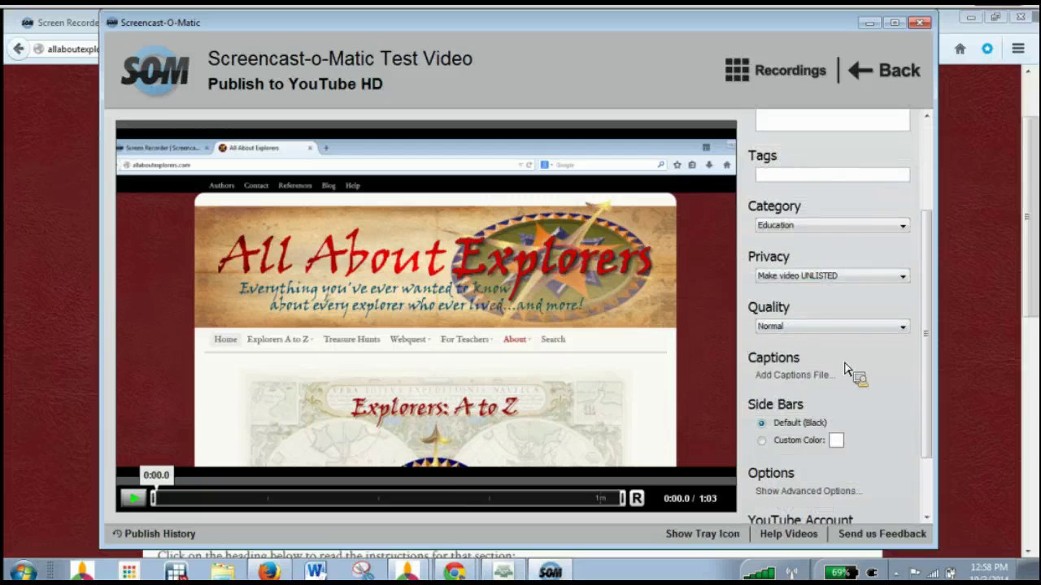
{"action": "scroll", "coordinate": [821, 366], "scroll_direction": "down", "scroll_amount": 2}
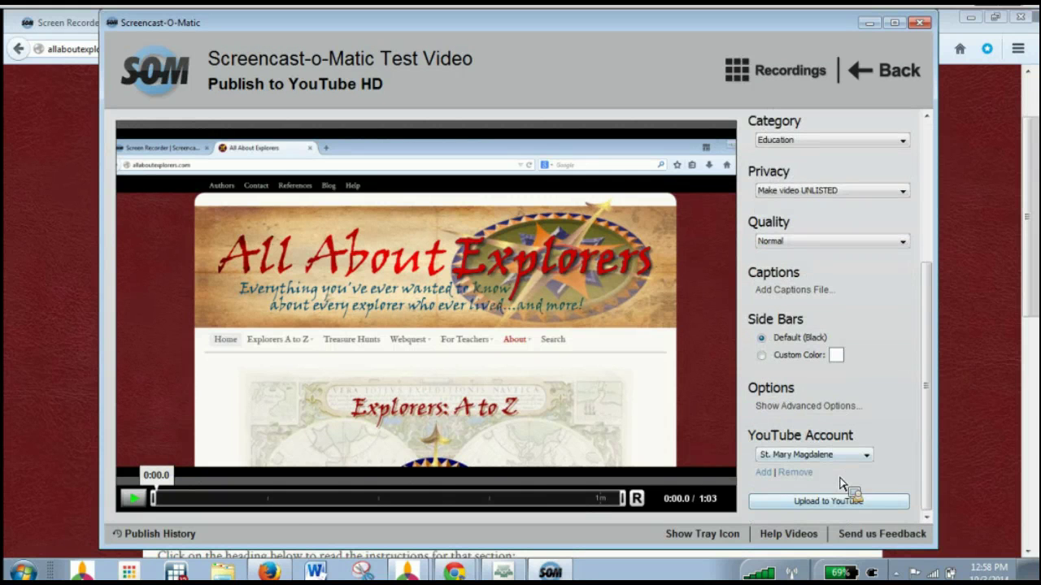
{"action": "left_click", "coordinate": [850, 501]}
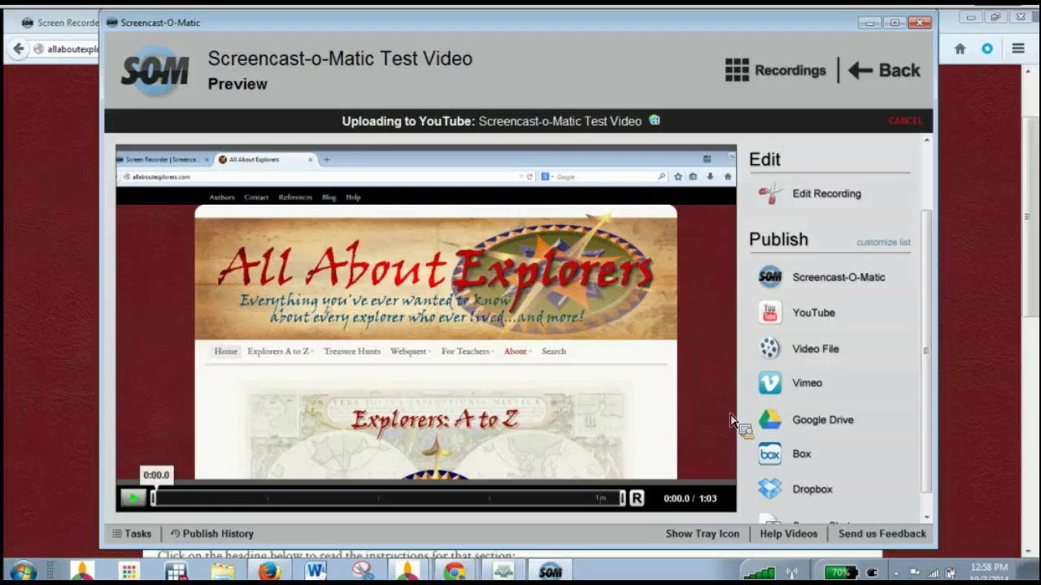